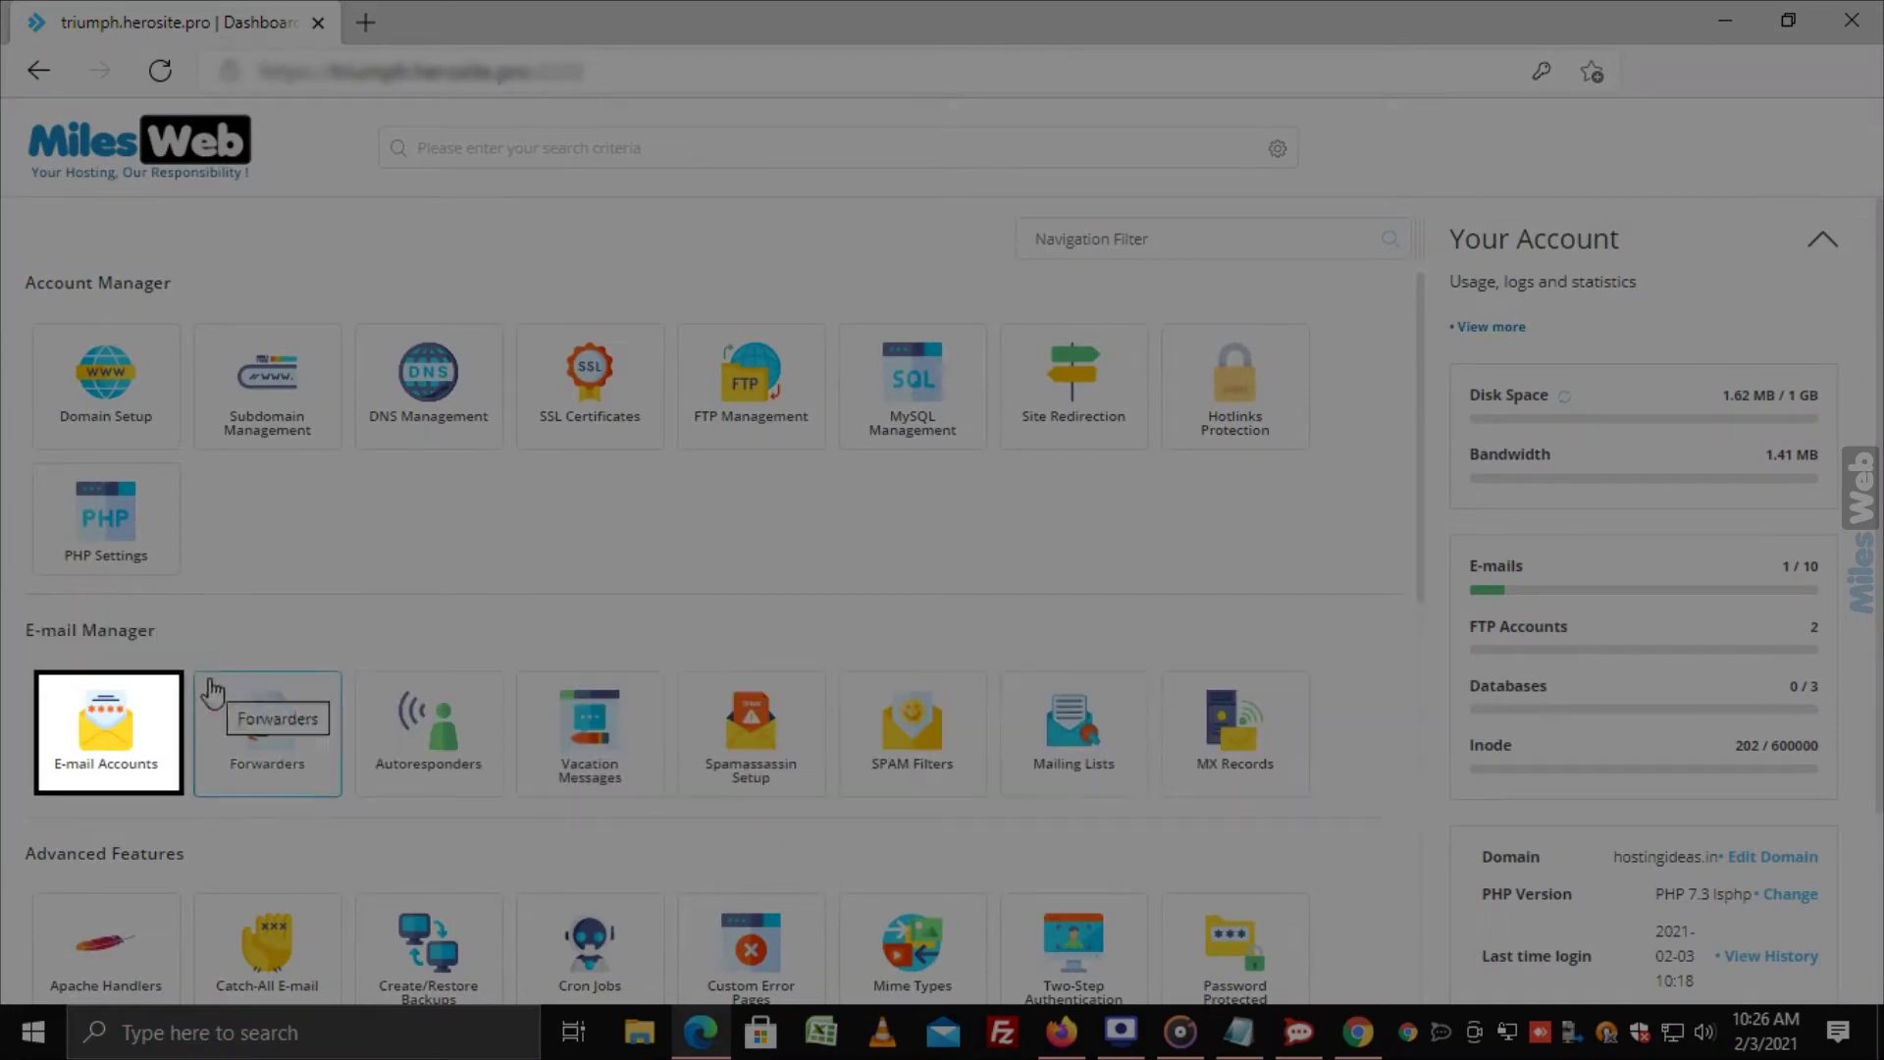
Go to E-mail Accounts from the dashboard and start a new account.
{"action": "left_click", "coordinate": [124, 713]}
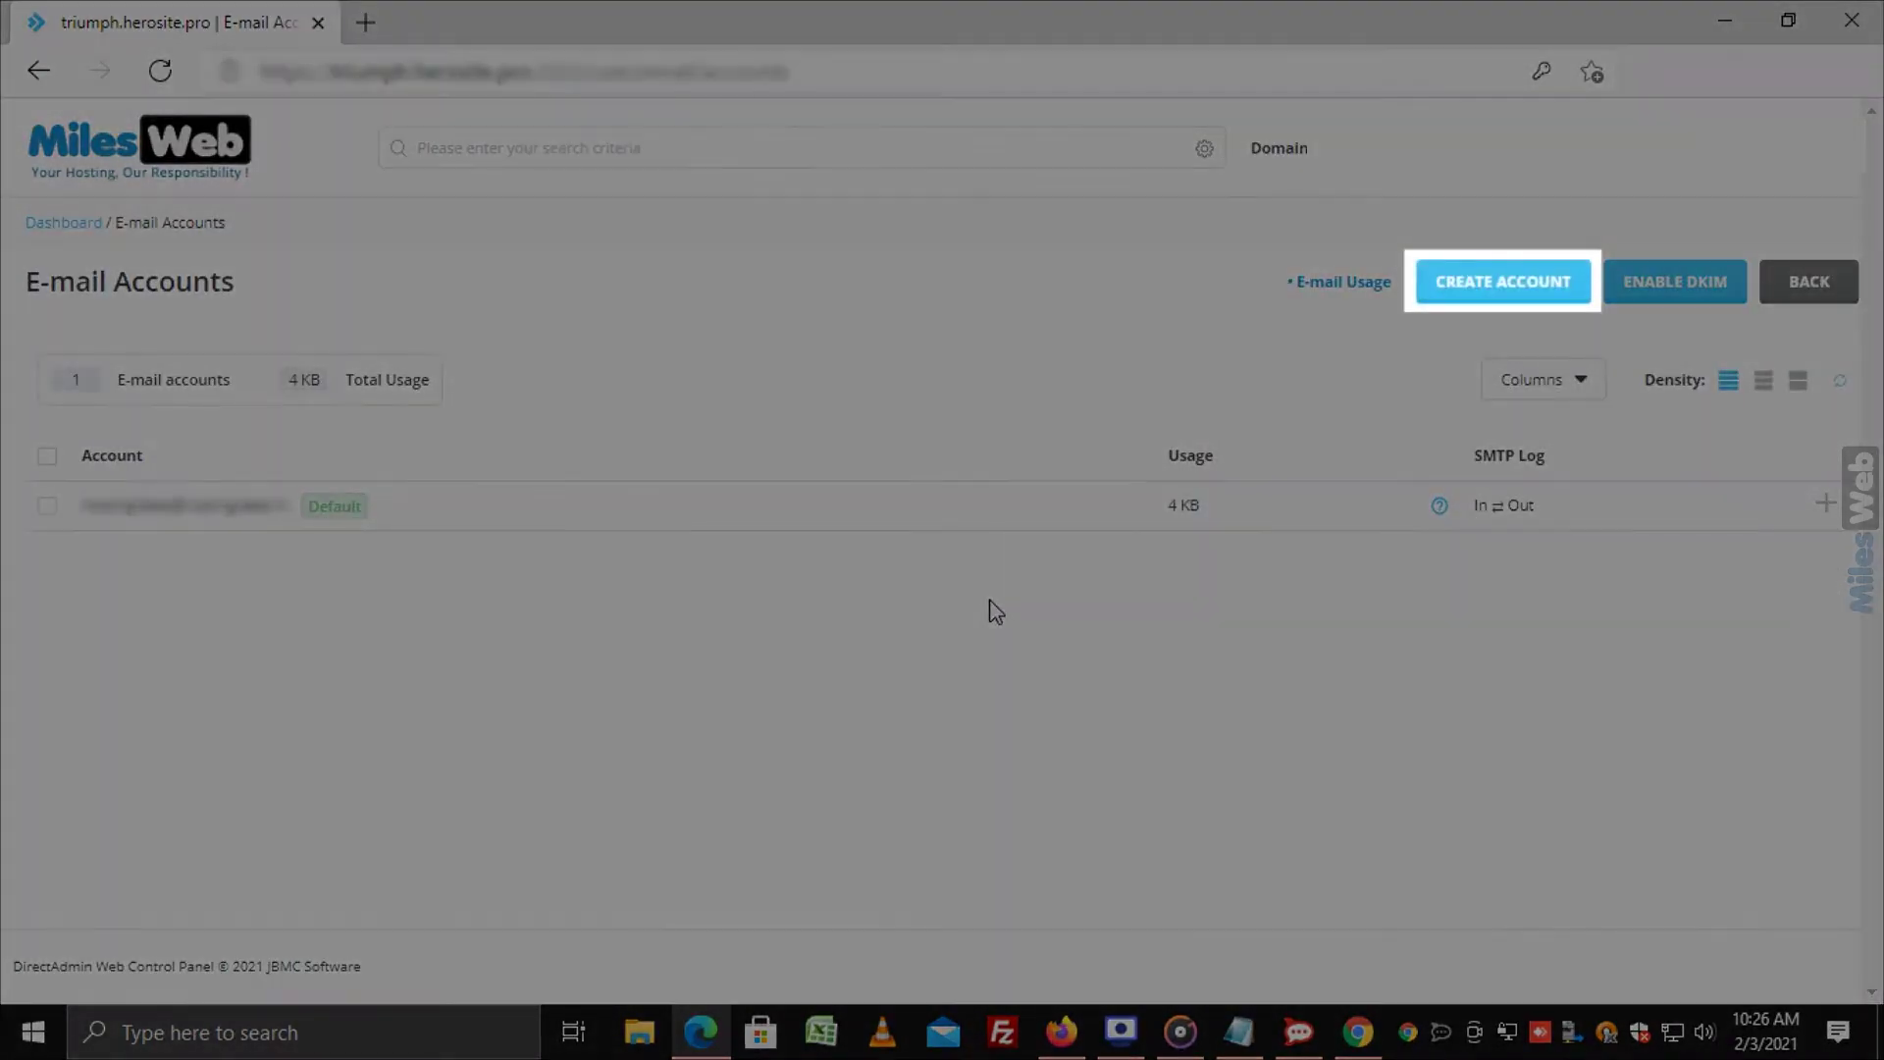
{"action": "left_click", "coordinate": [1491, 293]}
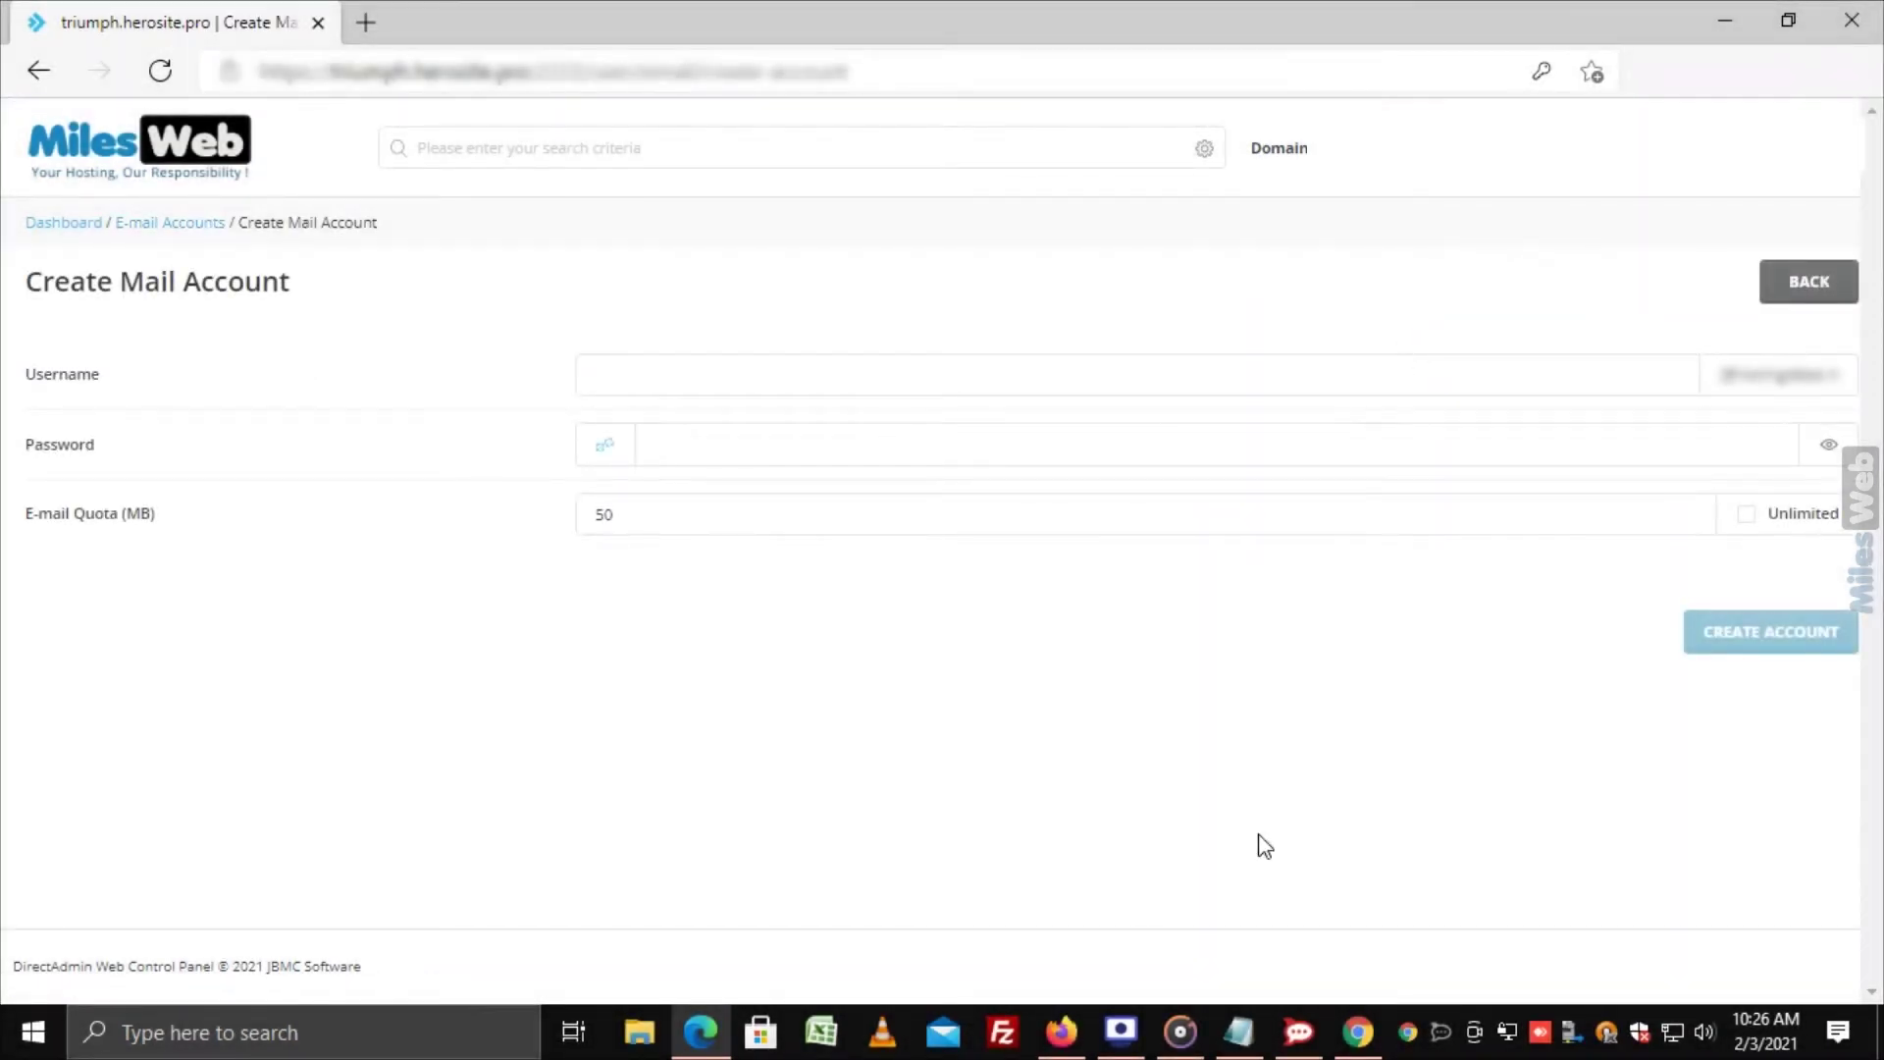
Create the mailbox with a username, password and Unlimited e-mail quota.
{"action": "left_click", "coordinate": [682, 376]}
{"action": "left_click", "coordinate": [714, 444]}
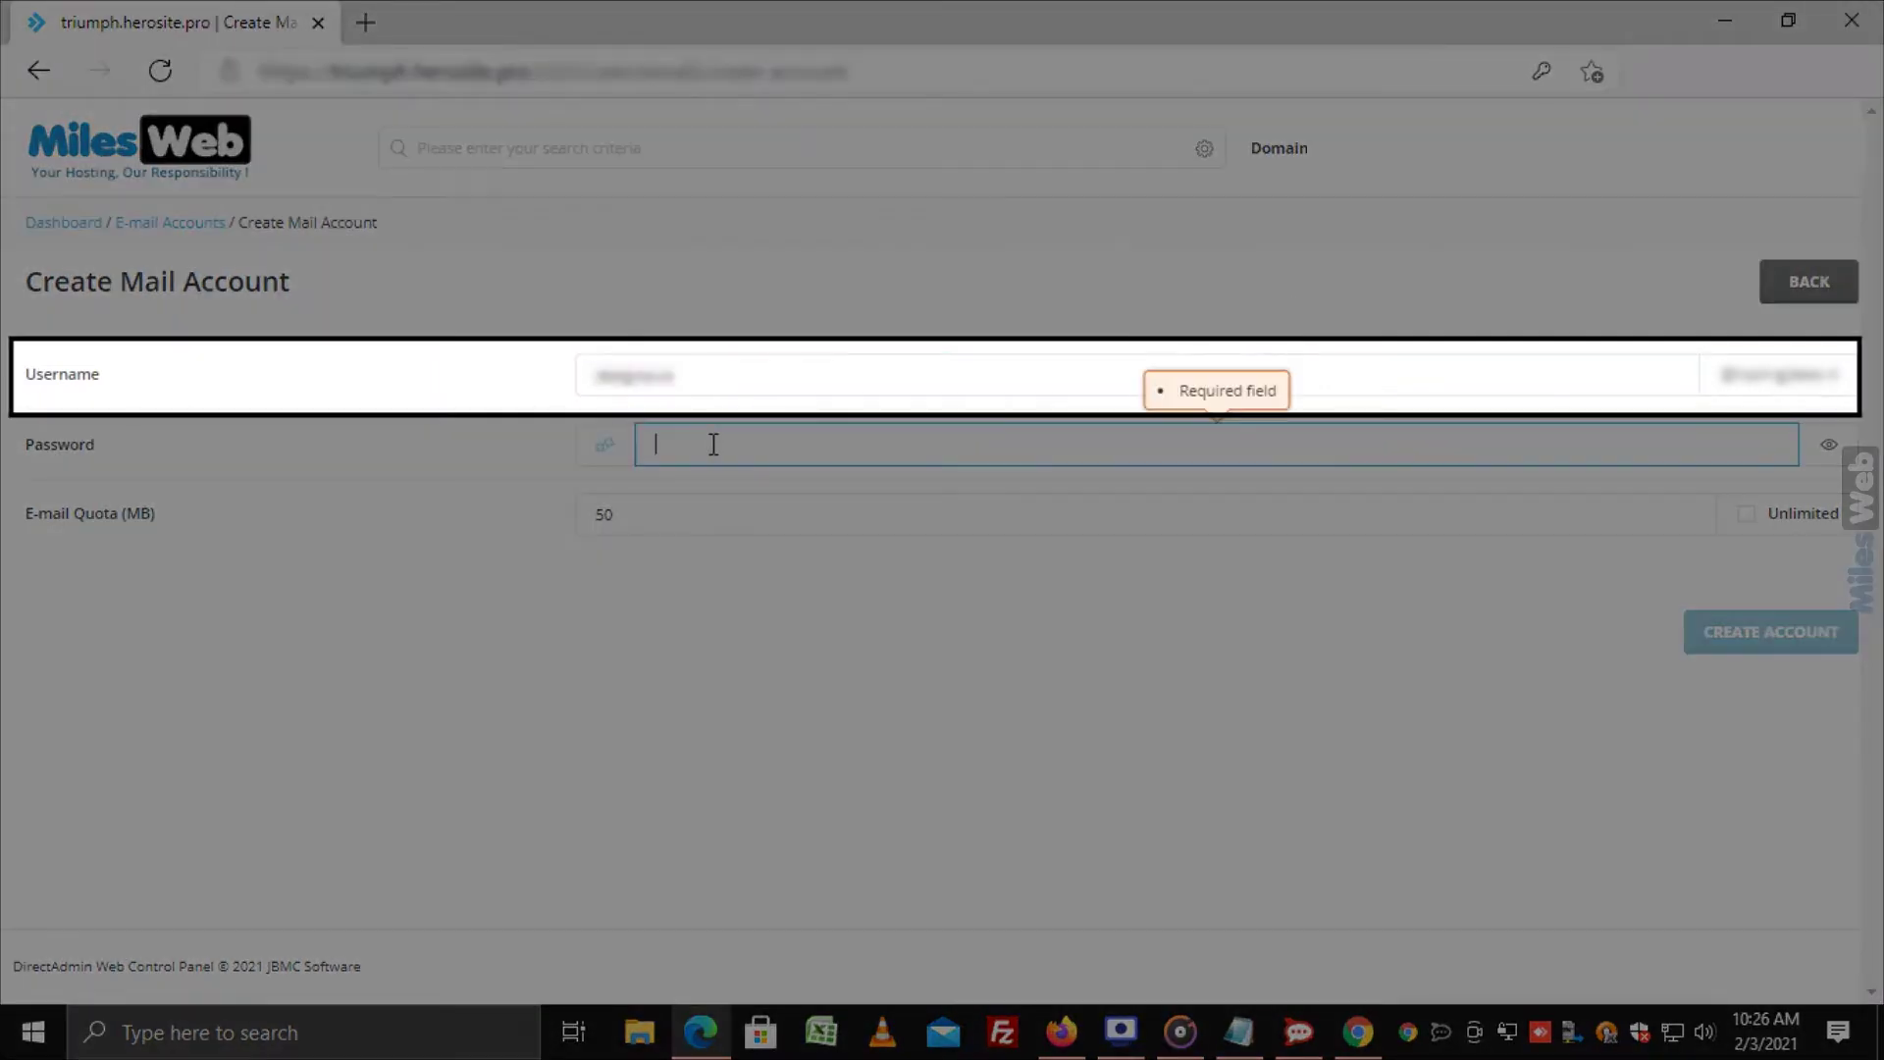
{"action": "type", "text": "•••••••••••"}
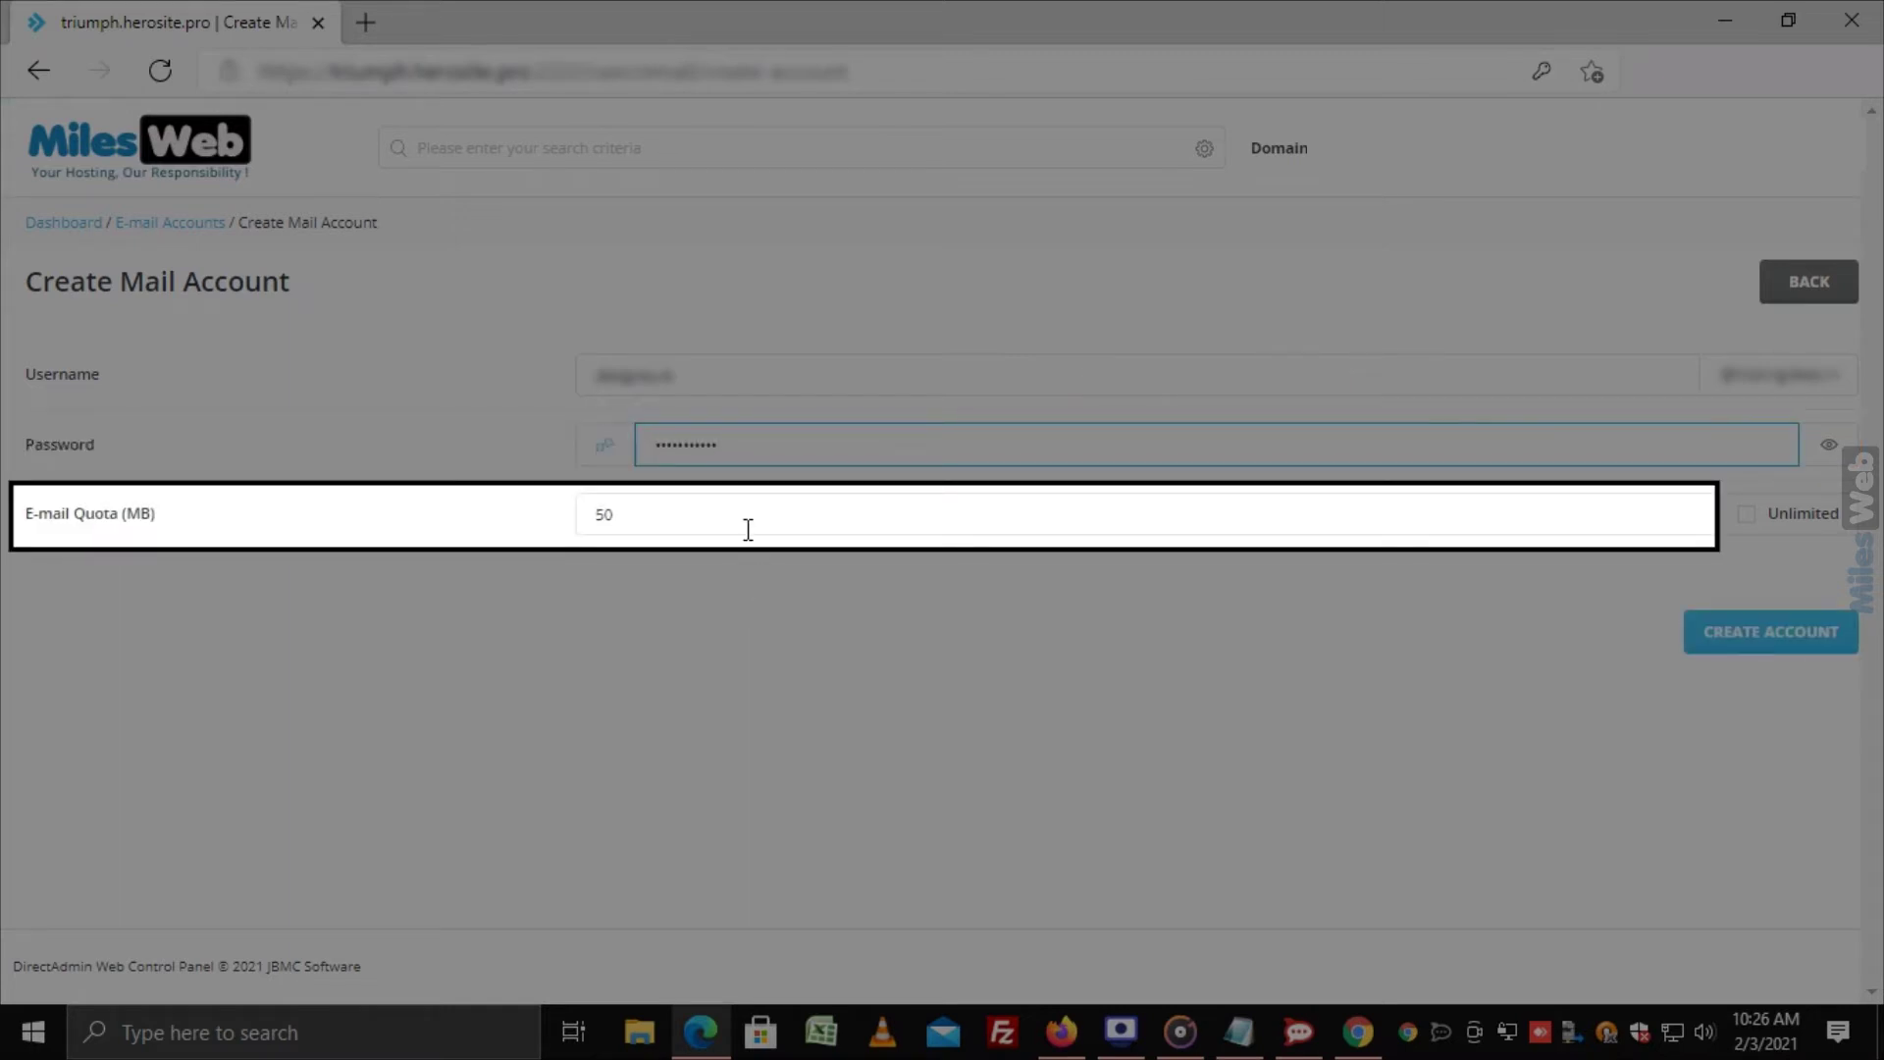
{"action": "left_click", "coordinate": [749, 528]}
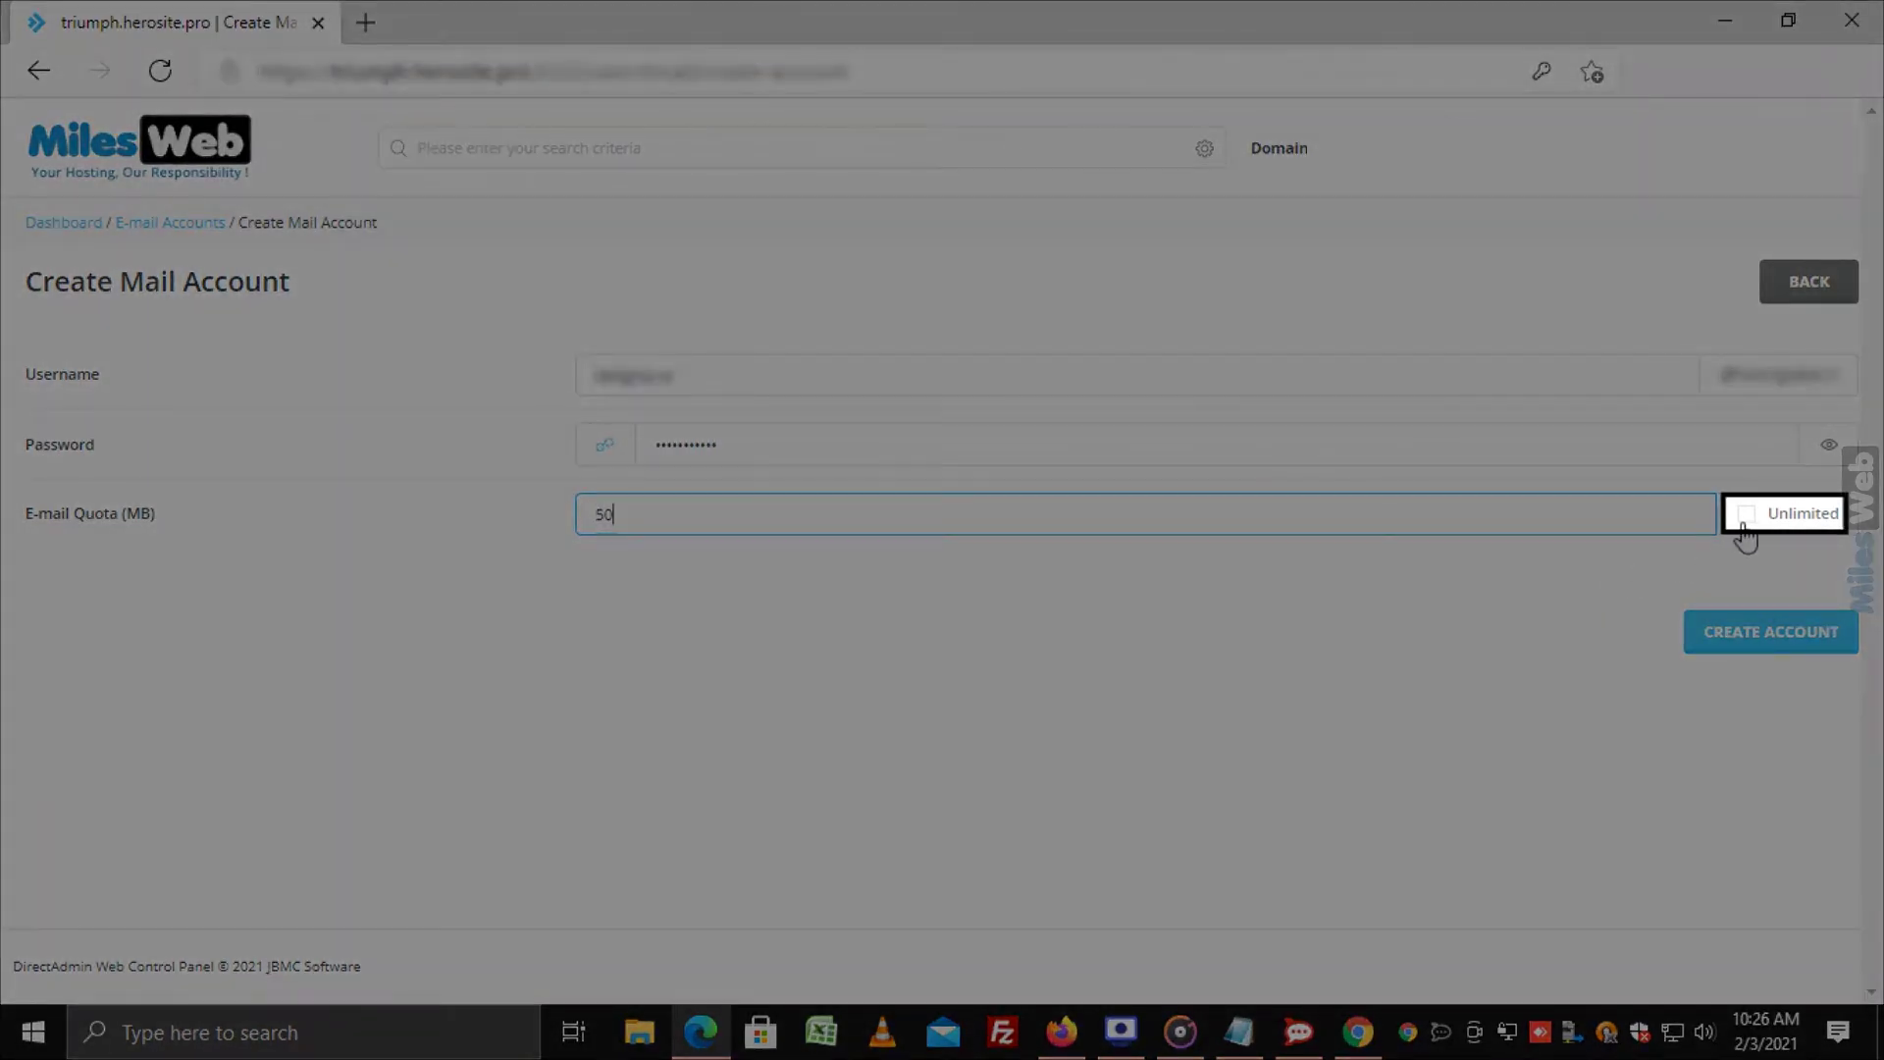
{"action": "left_click", "coordinate": [1746, 515]}
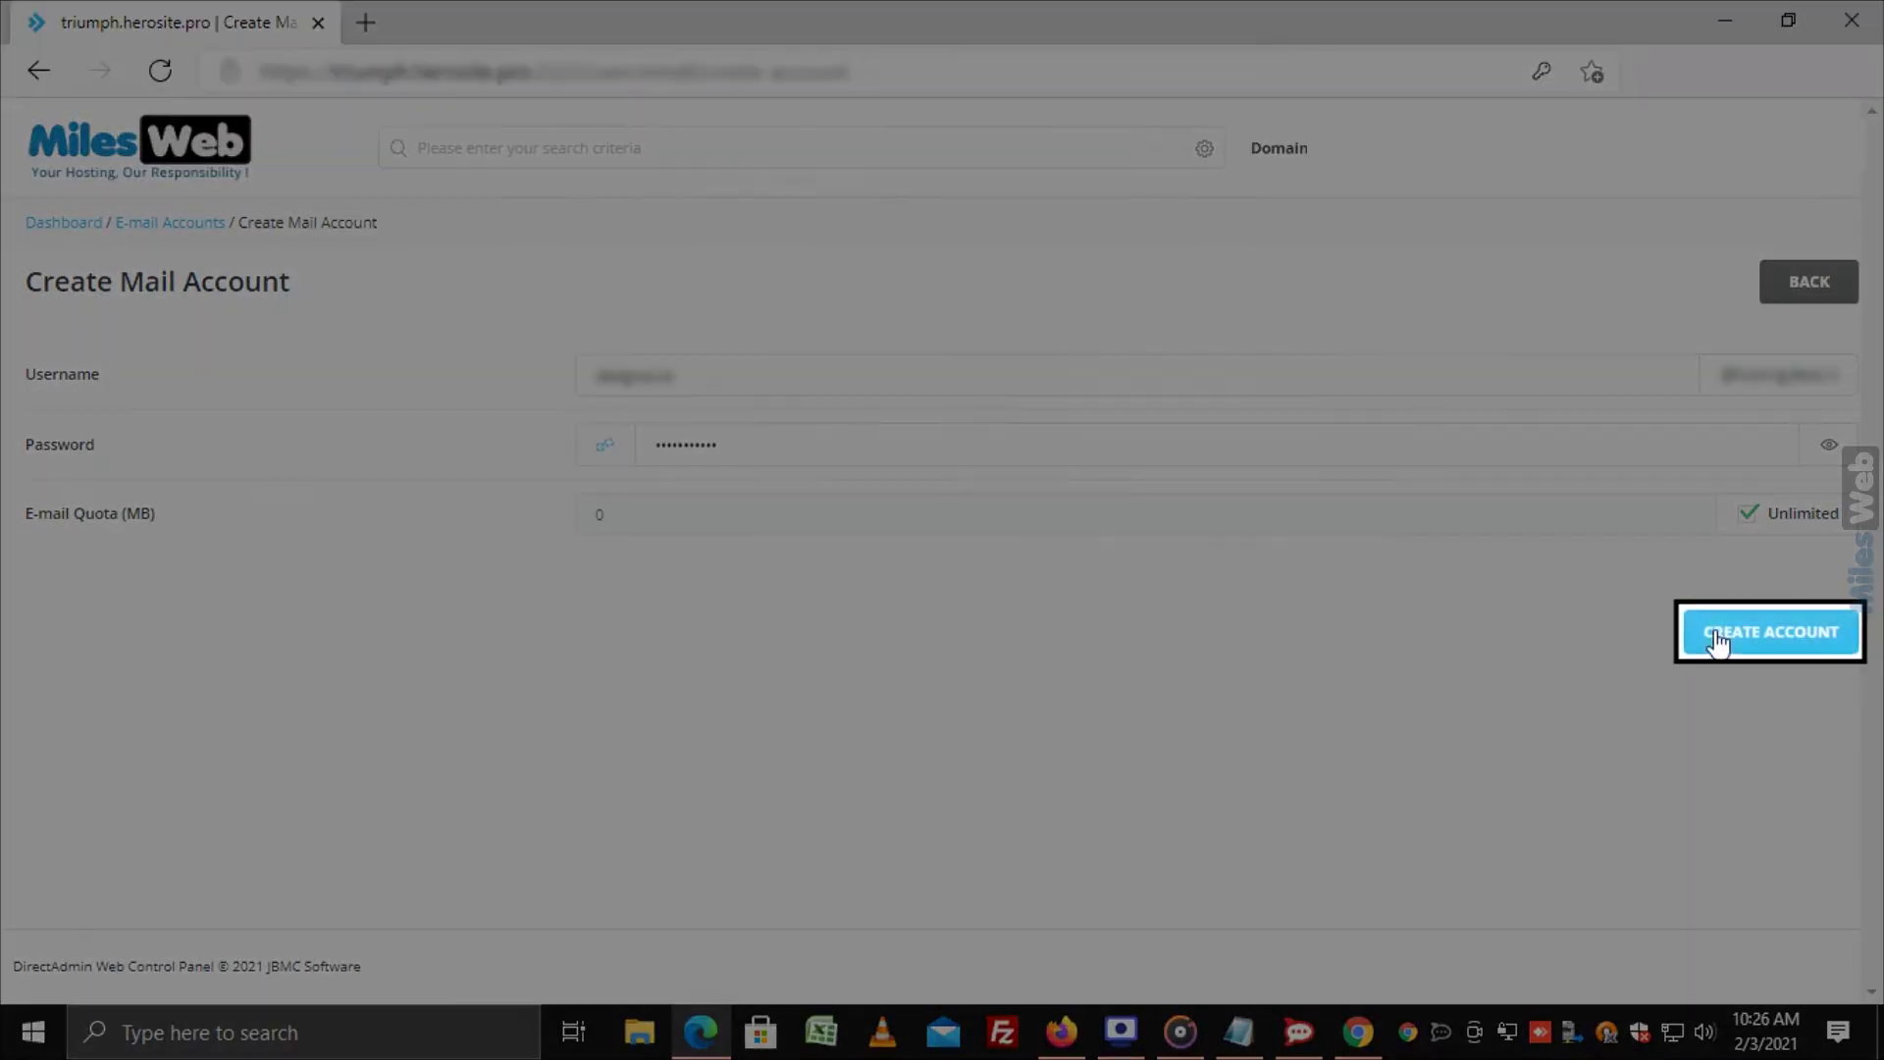
{"action": "left_click", "coordinate": [1716, 636]}
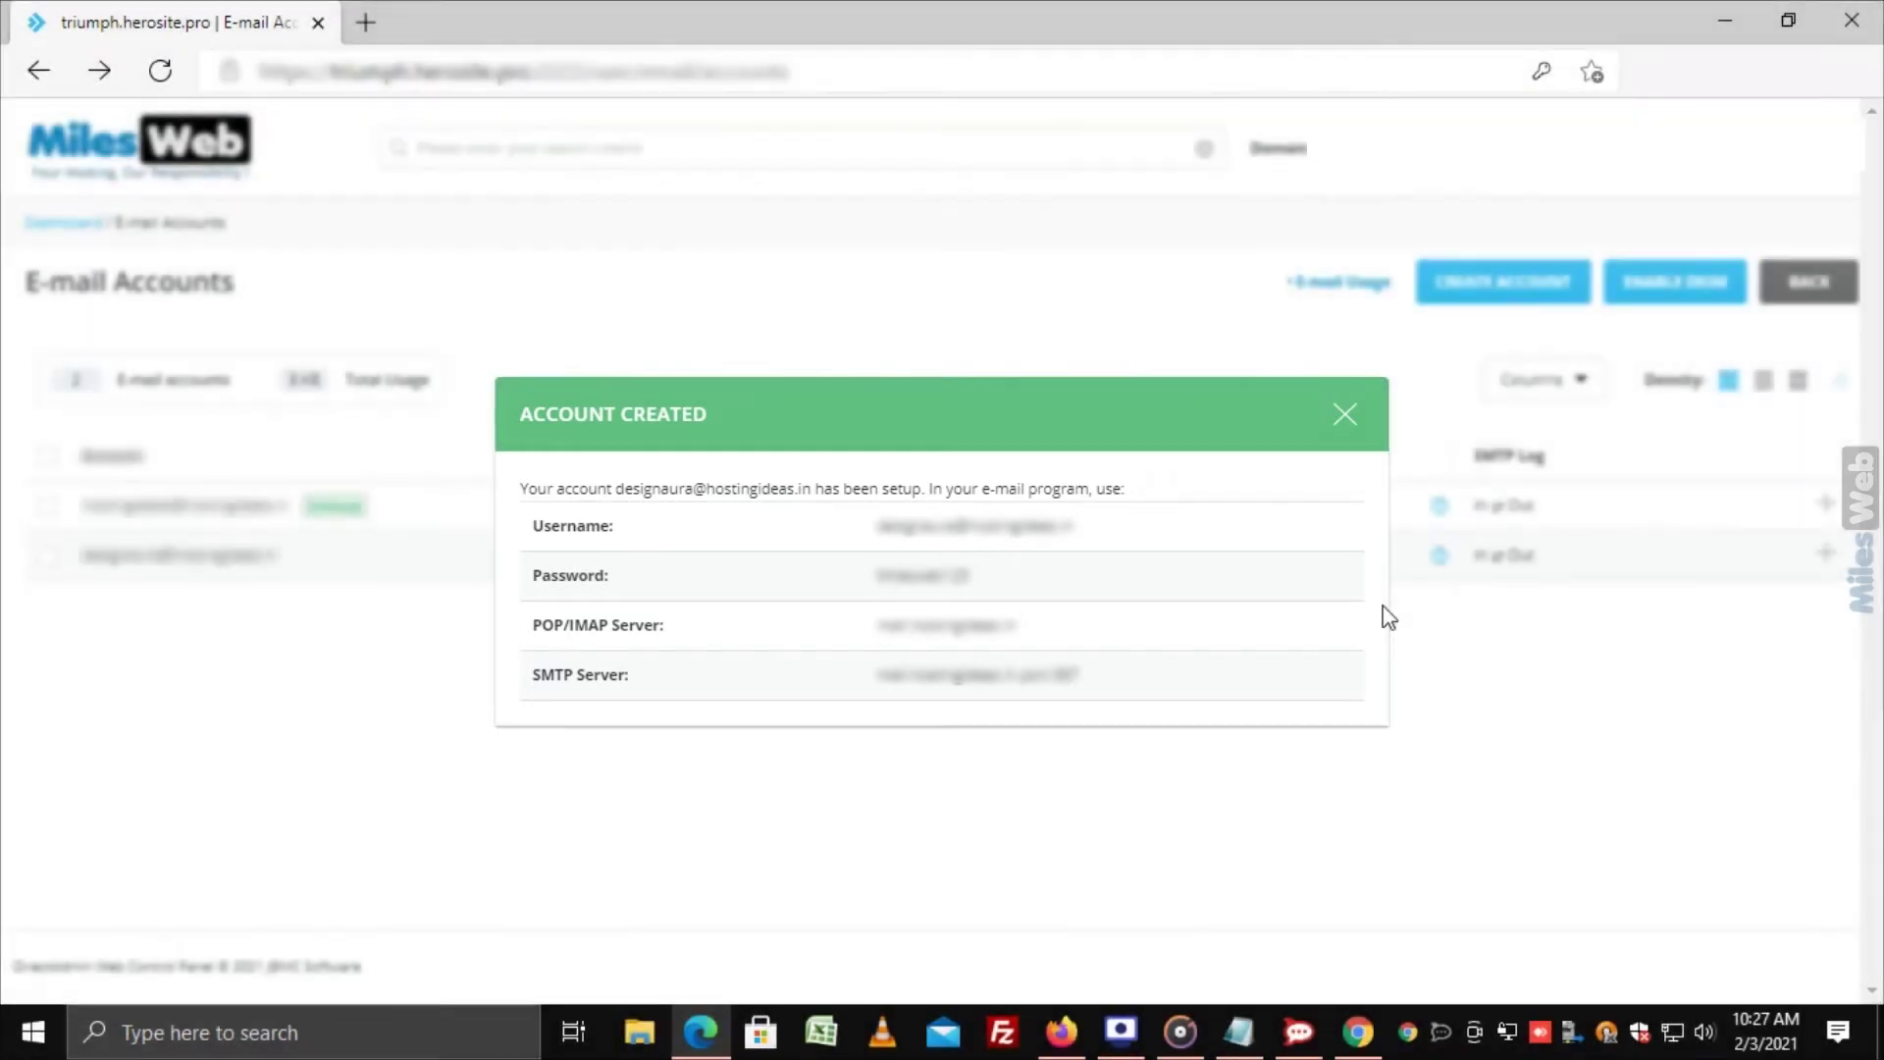
Dismiss the Account Created summary, check both listed accounts, and return to the dashboard.
{"action": "left_click", "coordinate": [1351, 419]}
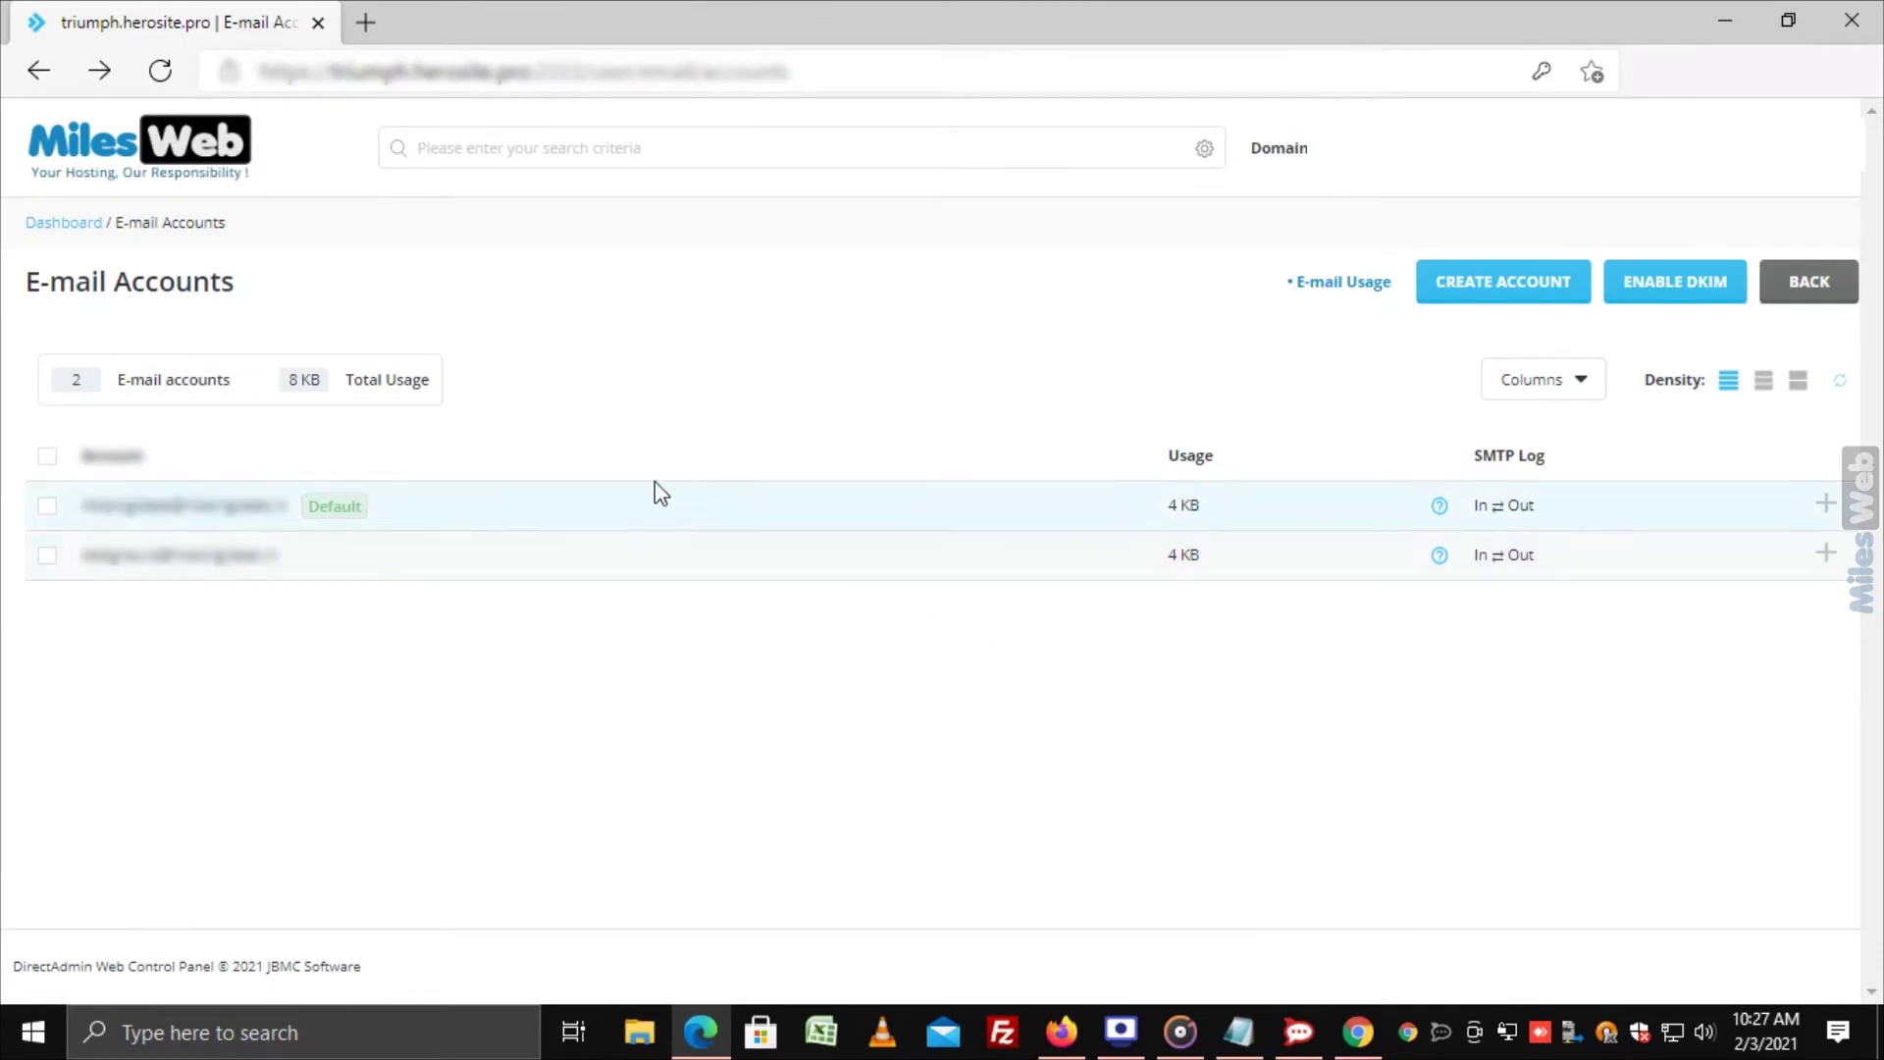
{"action": "left_click", "coordinate": [206, 174]}
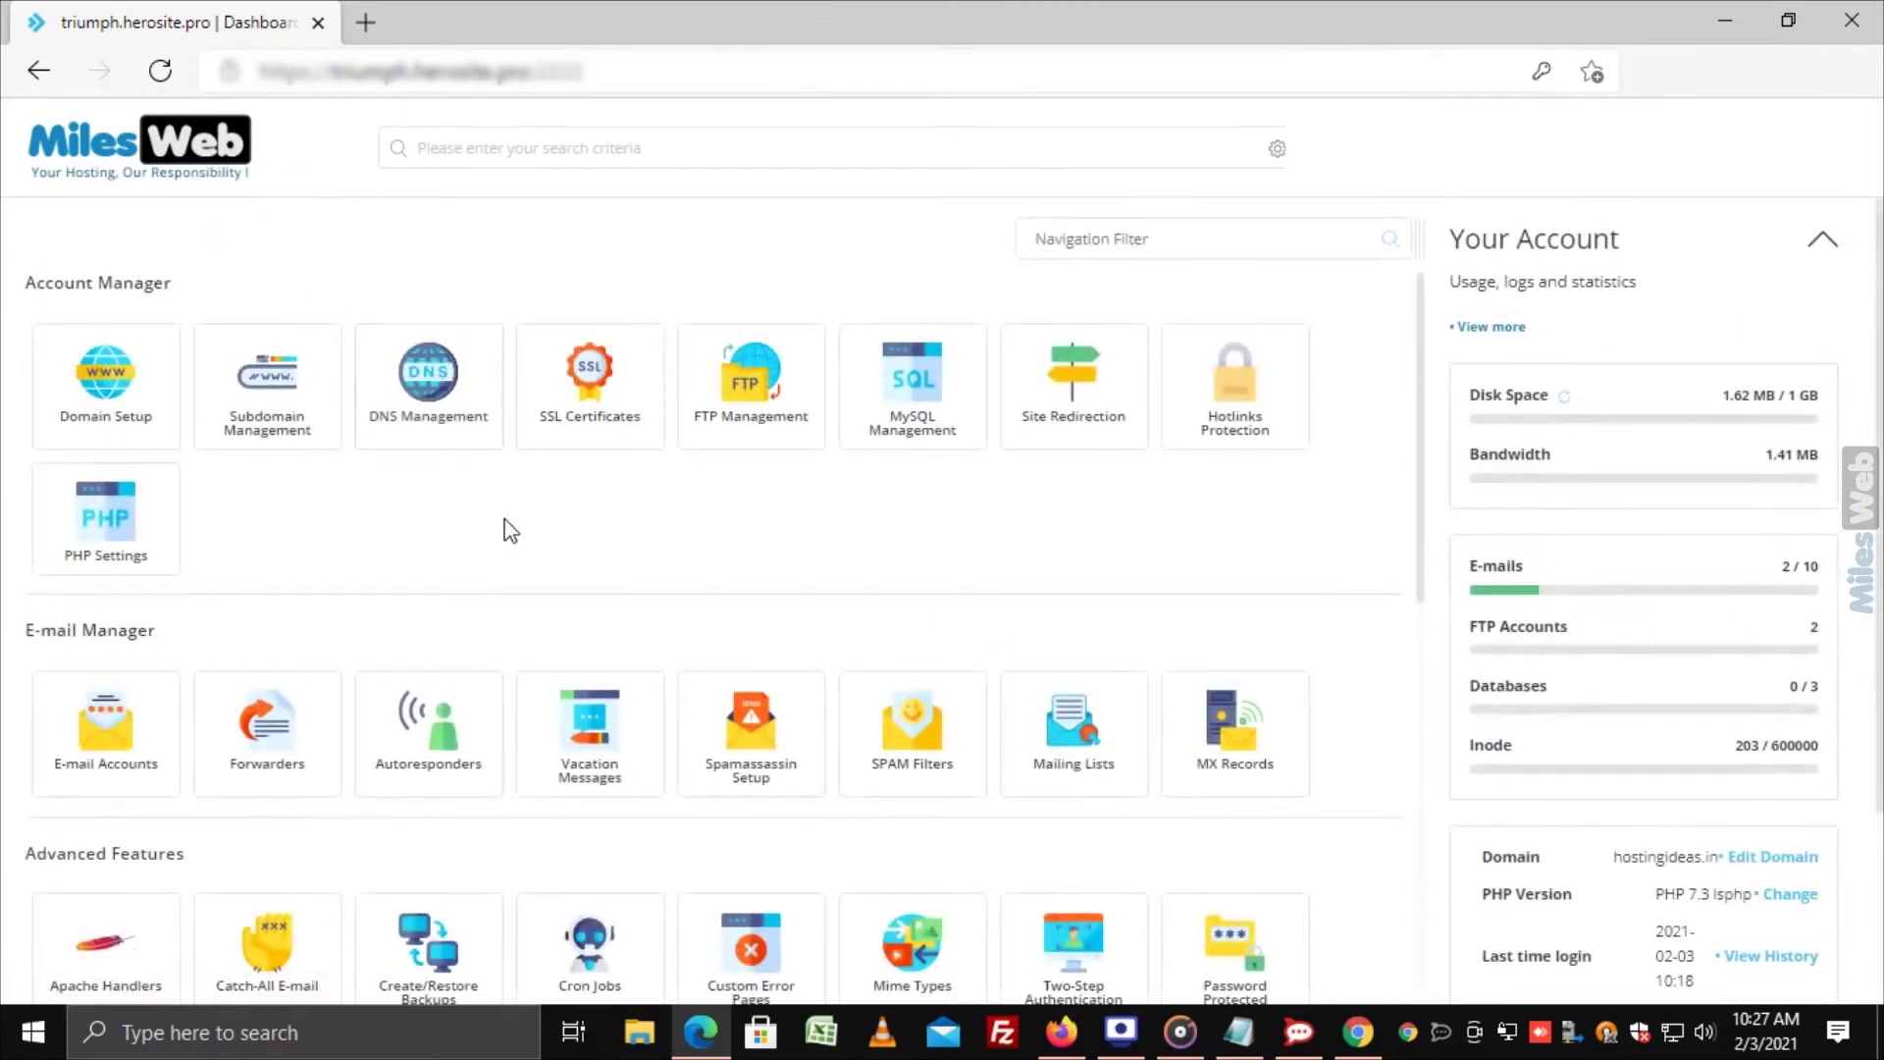
{"action": "scroll", "coordinate": [505, 529], "scroll_direction": "down", "scroll_amount": 3}
{"action": "scroll", "coordinate": [505, 528], "scroll_direction": "down", "scroll_amount": 2}
{"action": "scroll", "coordinate": [504, 529], "scroll_direction": "down", "scroll_amount": 3}
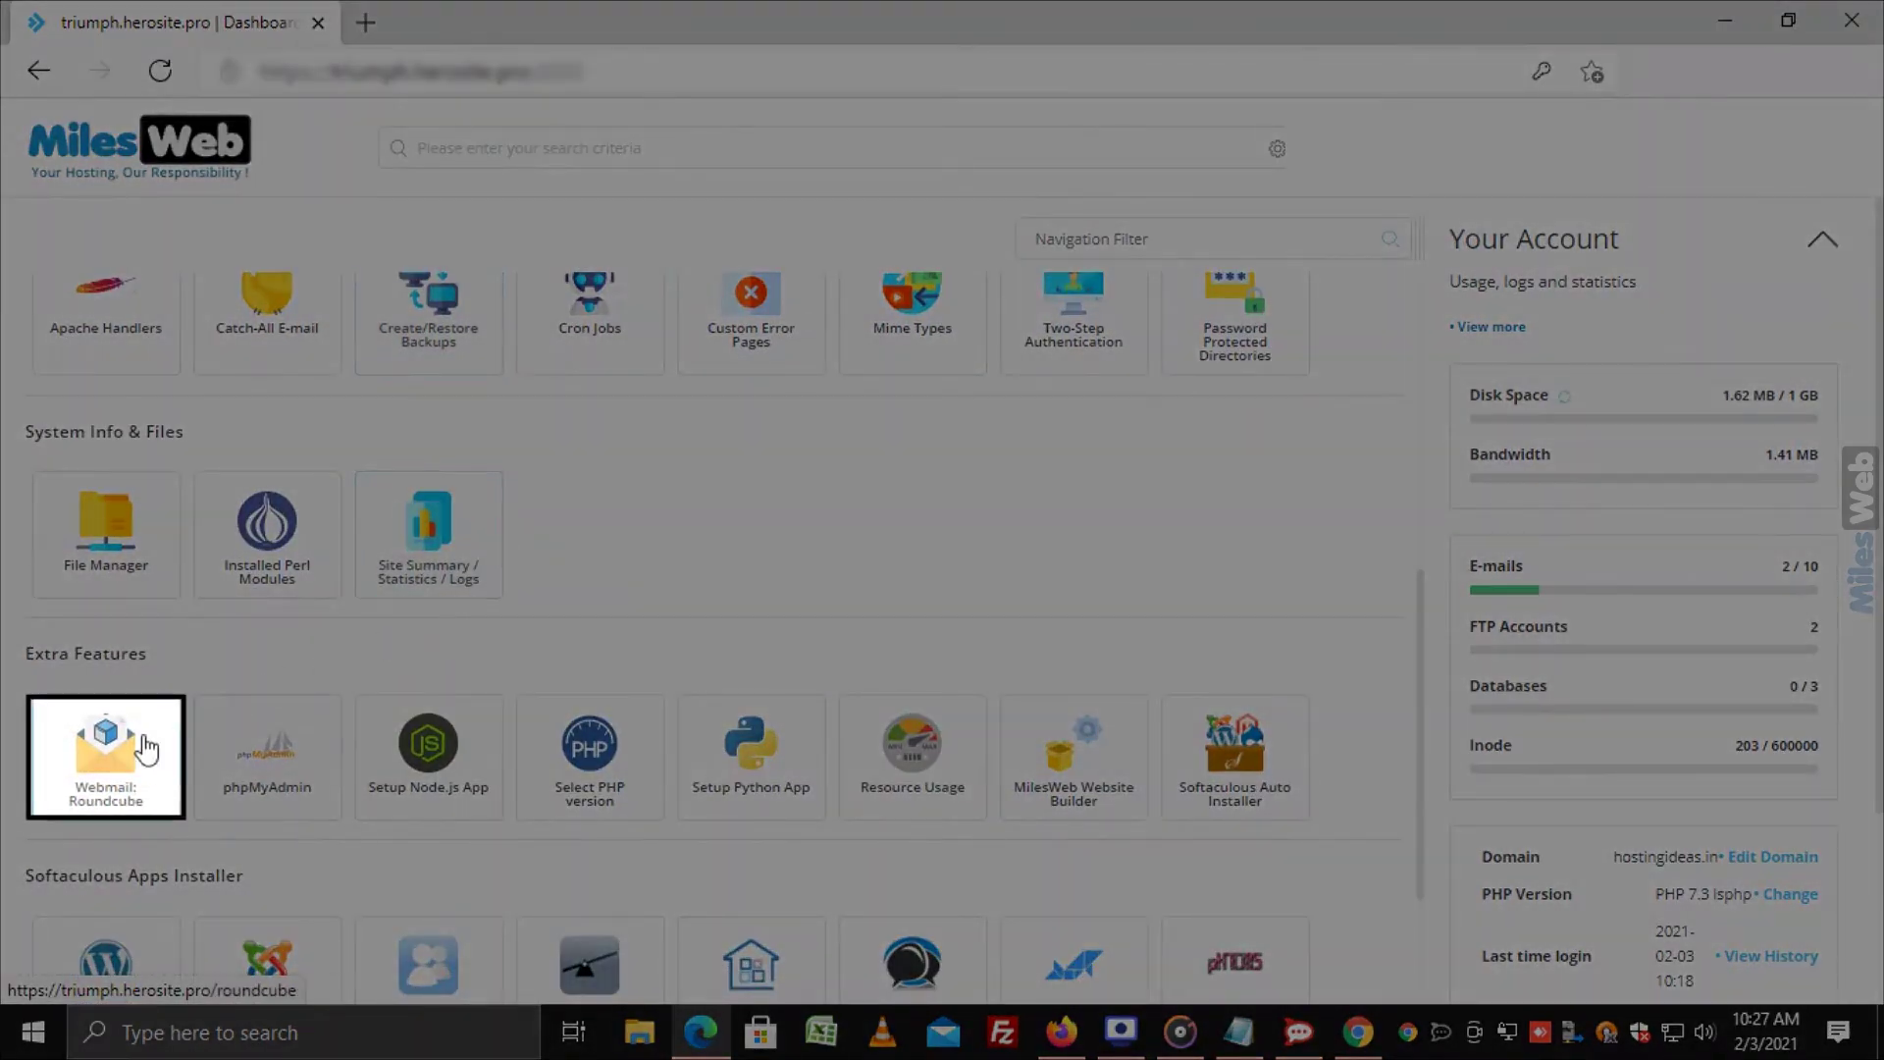
Launch Webmail: Roundcube from the dashboard's Extra Features section.
{"action": "left_click", "coordinate": [107, 754]}
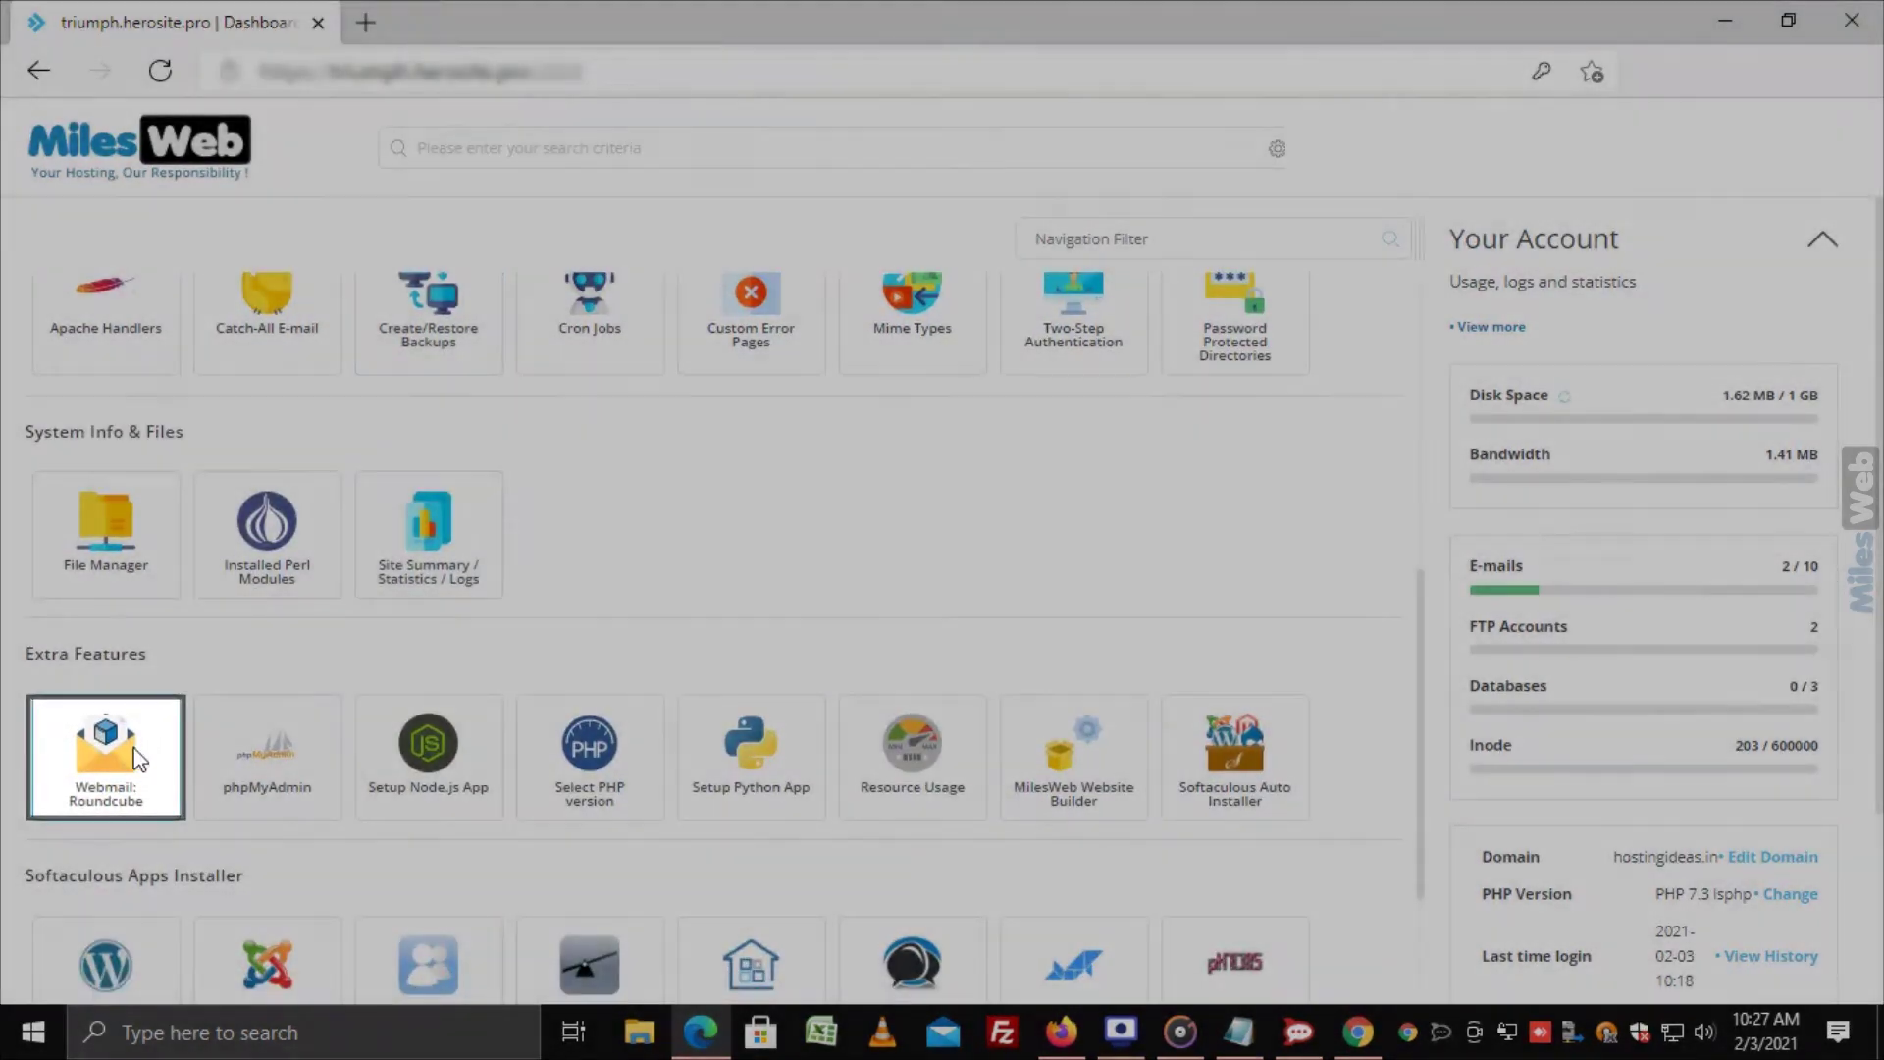
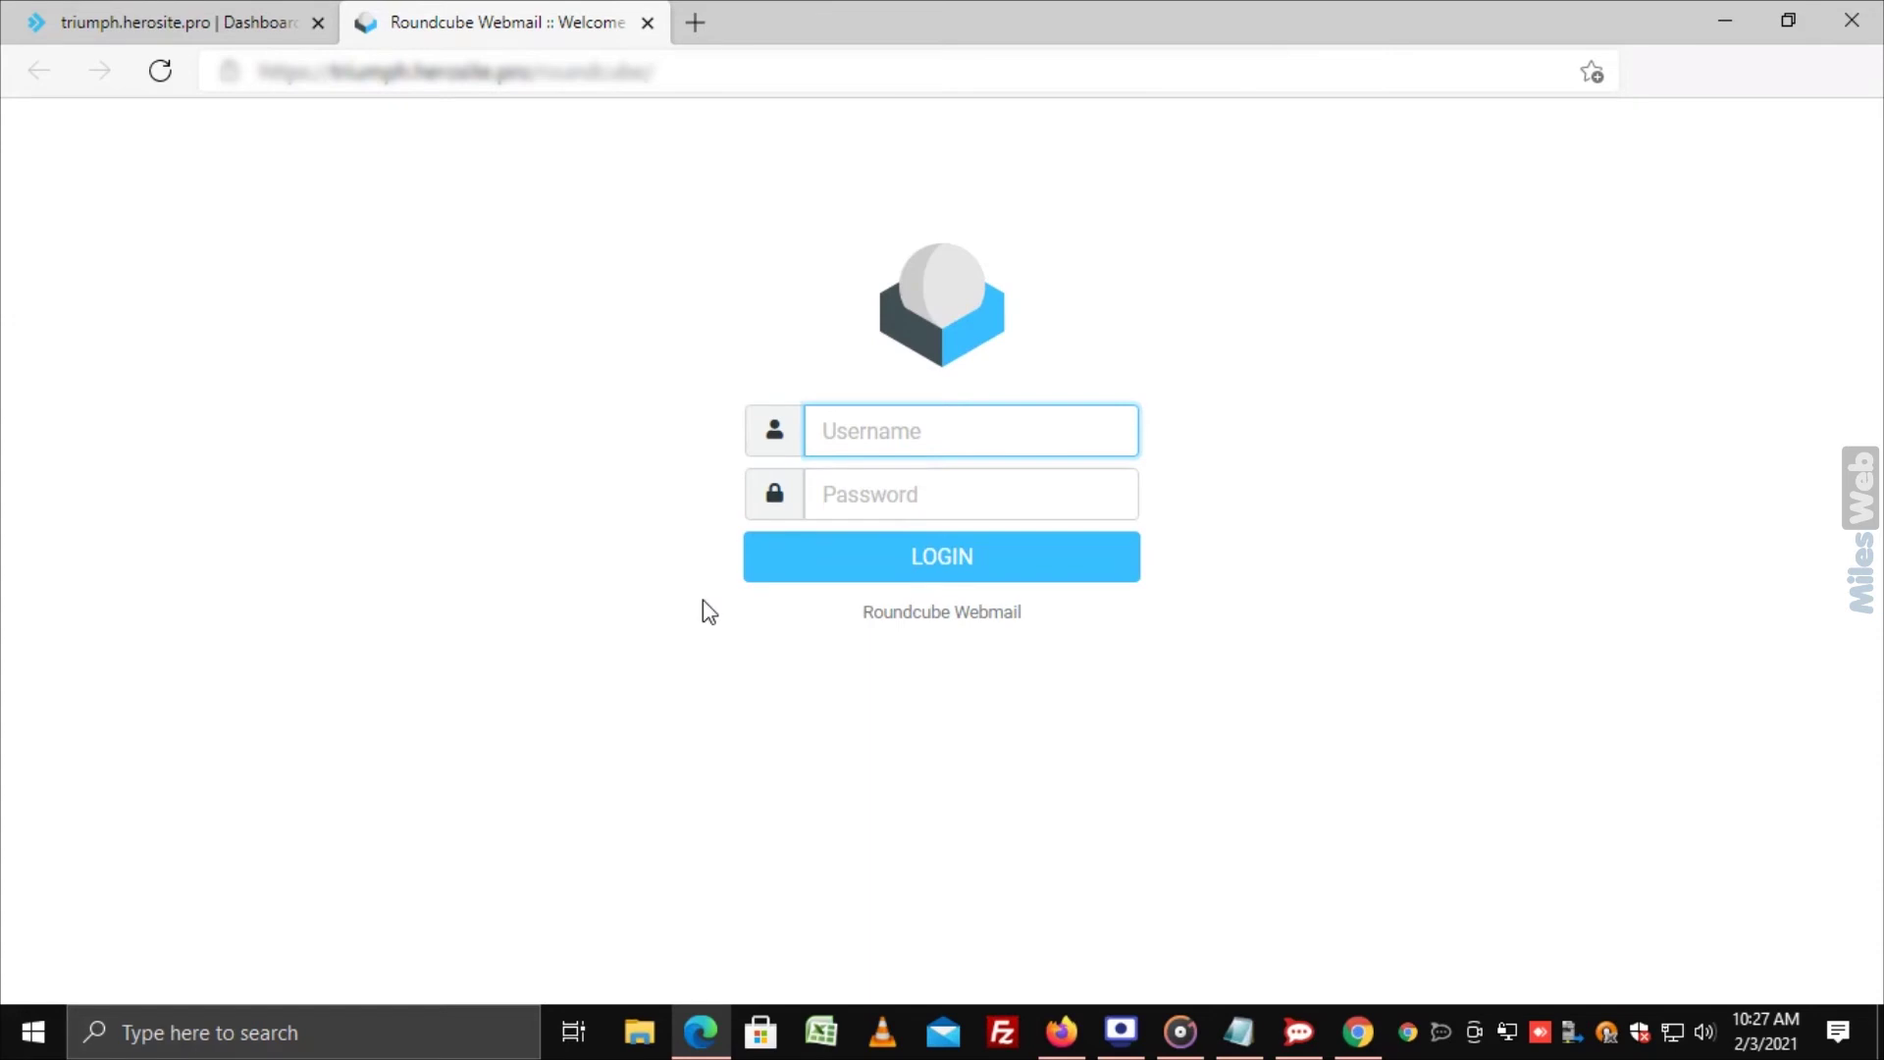
Log in with the pasted username and password to open the empty Inbox.
{"action": "key", "text": "ctrl+v"}
{"action": "left_click", "coordinate": [1022, 498]}
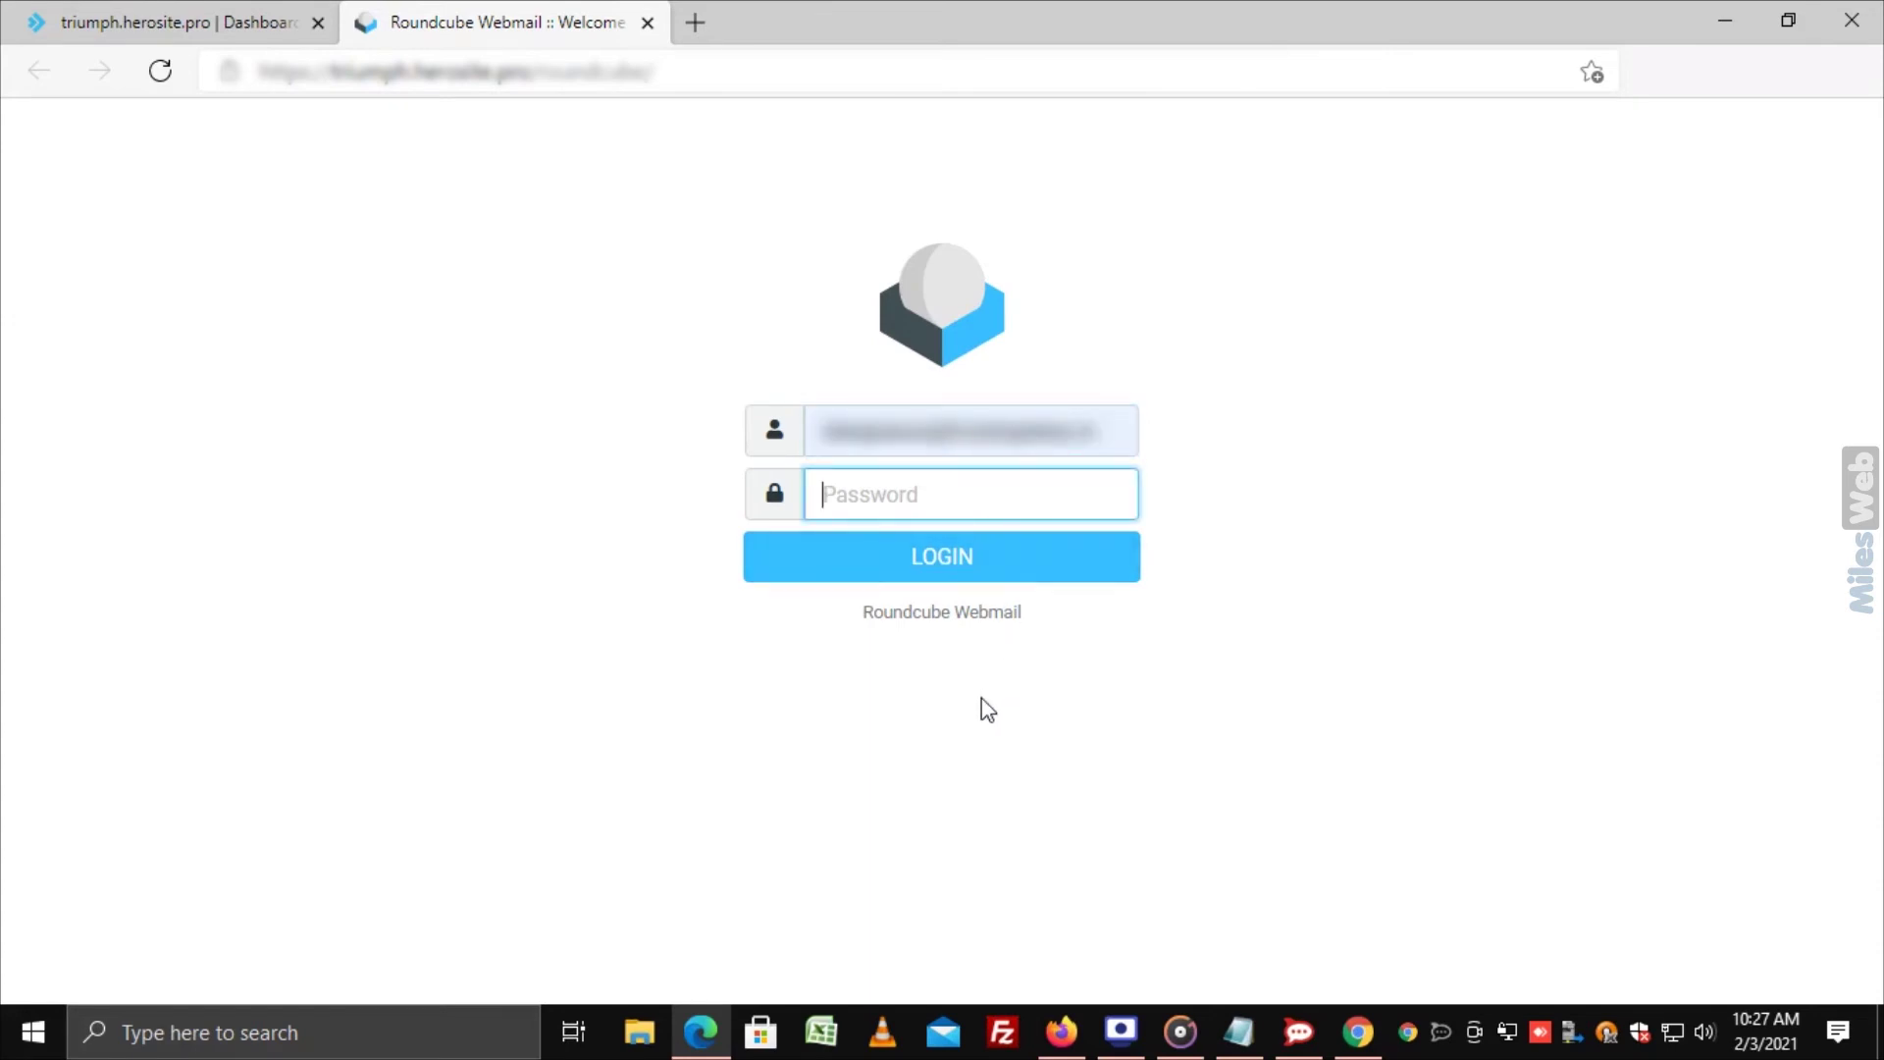
{"action": "type", "text": "••••••••"}
{"action": "type", "text": "••"}
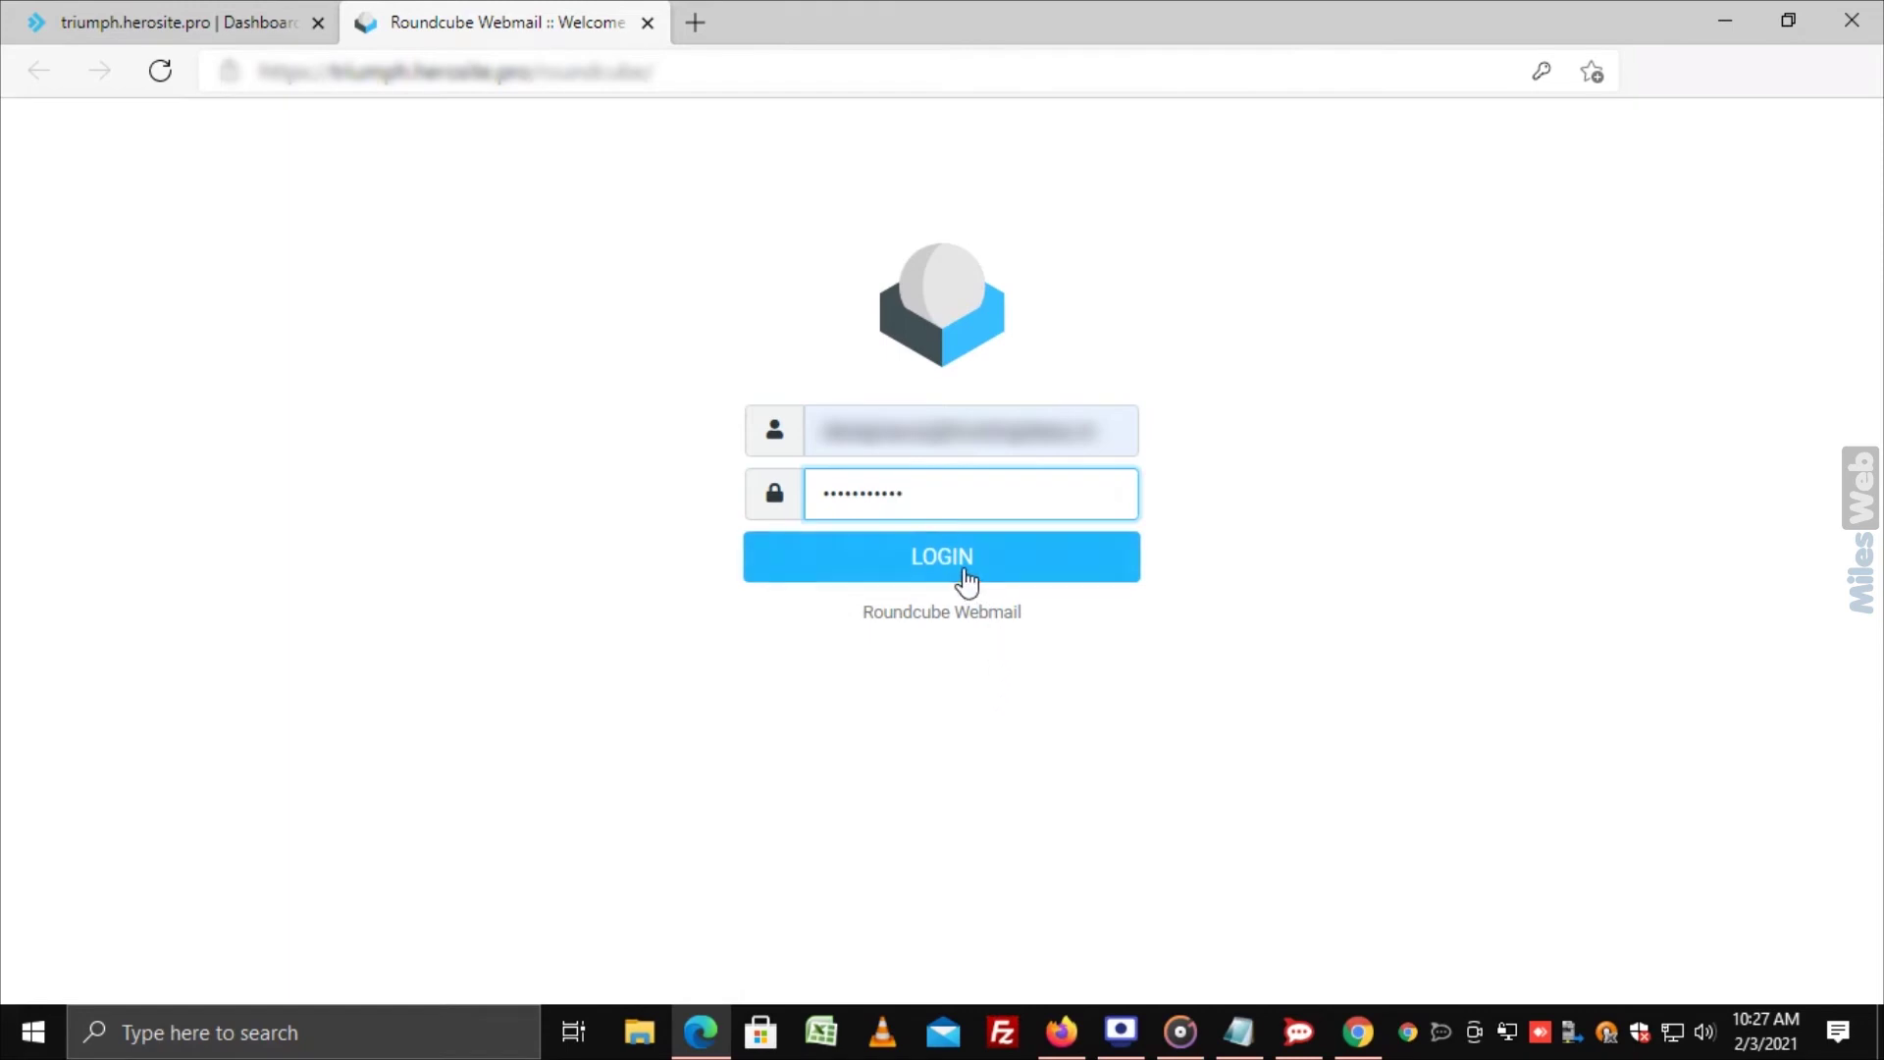
{"action": "left_click", "coordinate": [967, 567]}
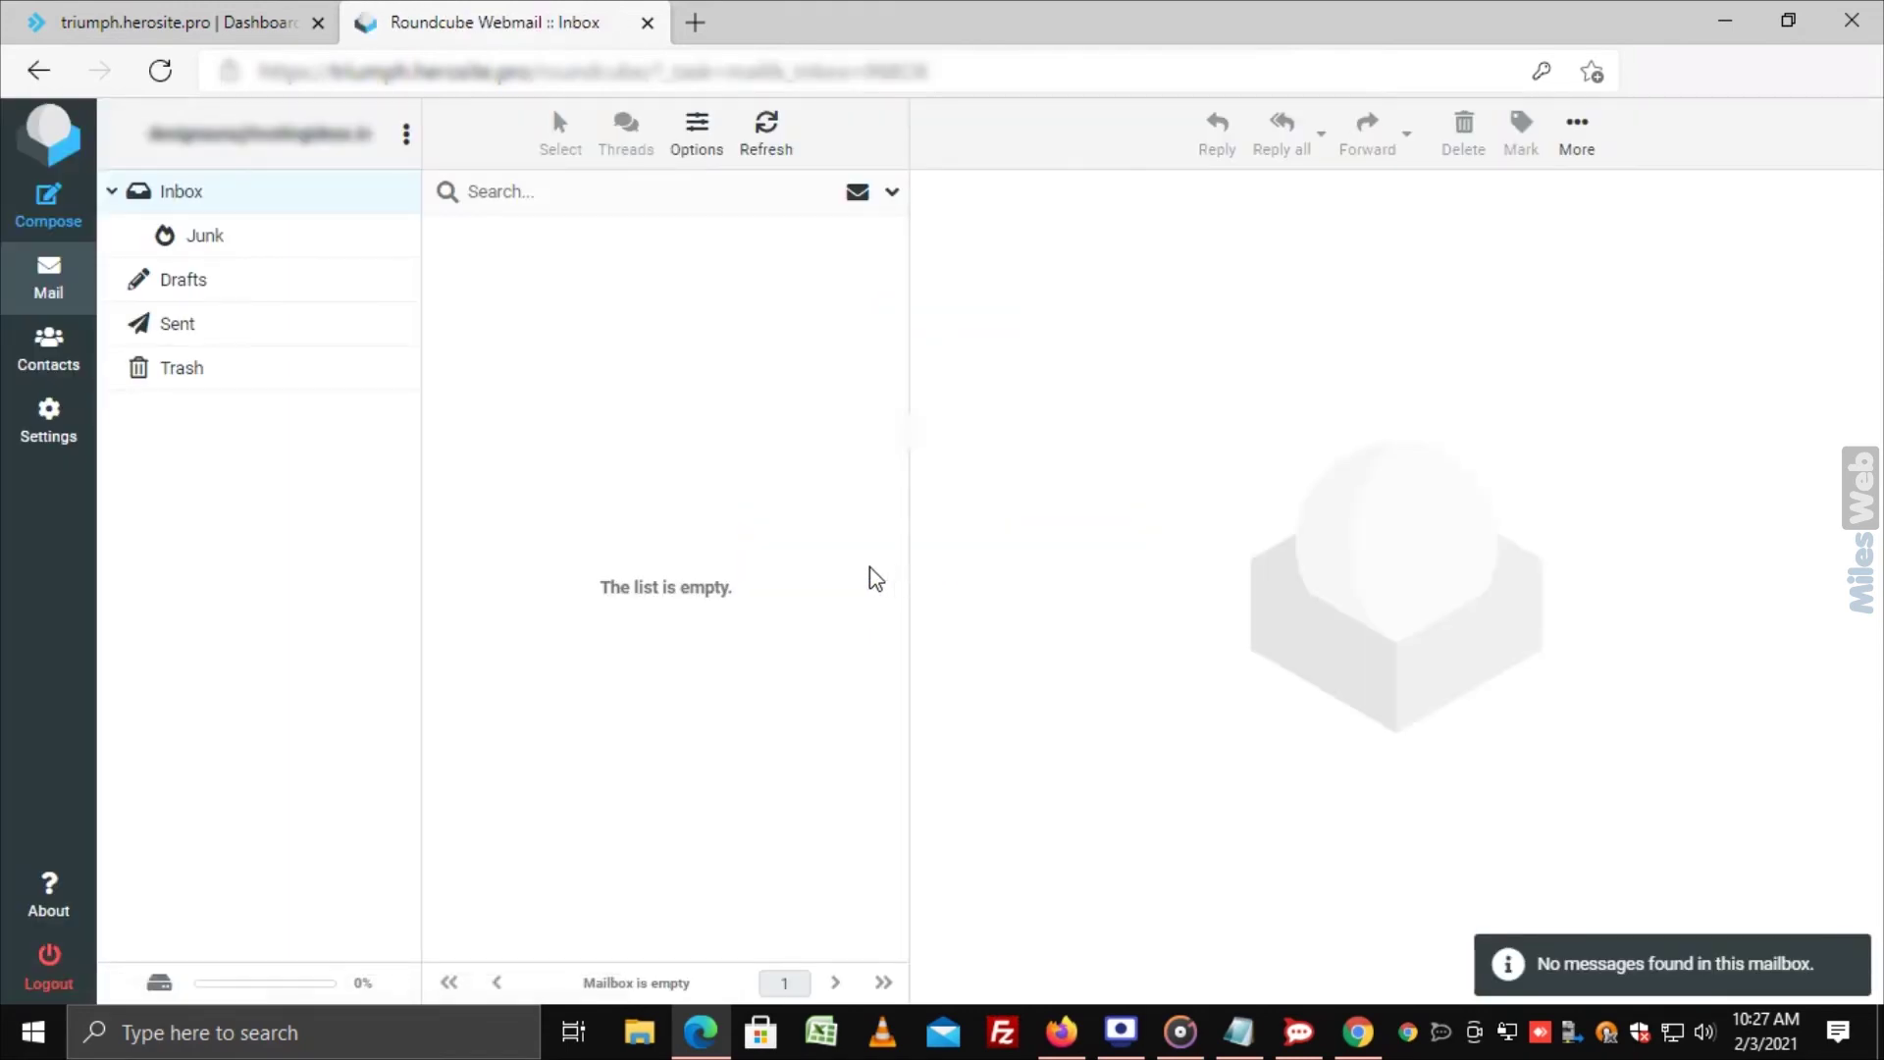